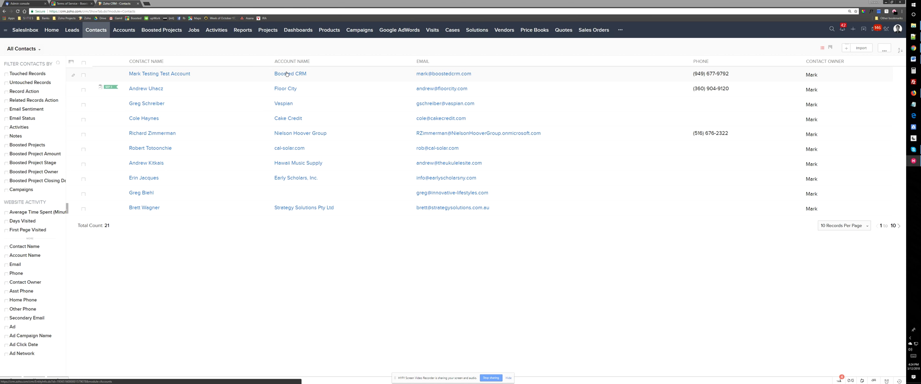
- Open the Boosted CRM account and its linked Test Project to view the project's task status
click(155, 73)
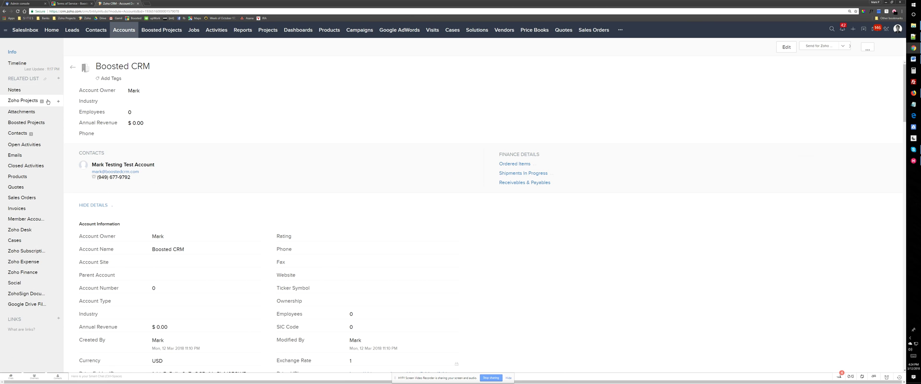
click(47, 101)
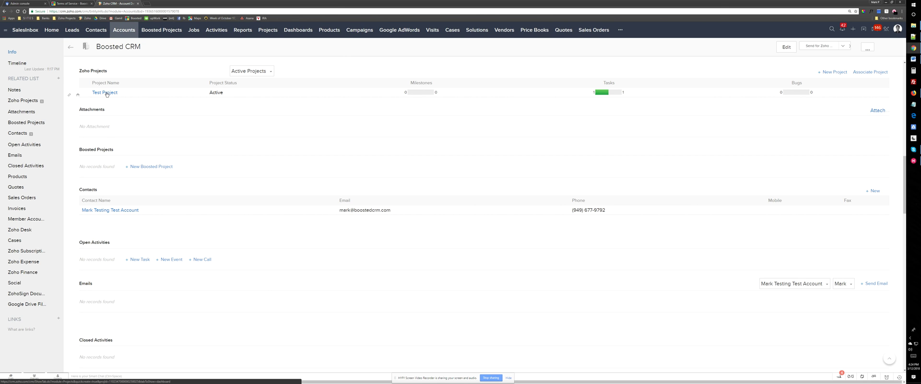
click(106, 93)
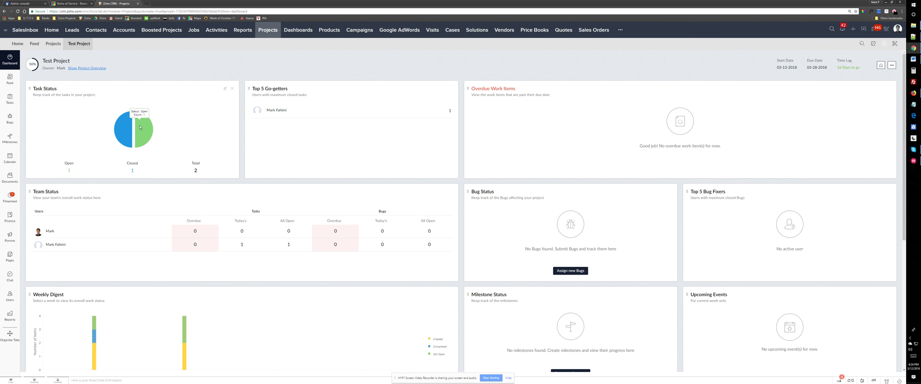
mouse_move(125, 128)
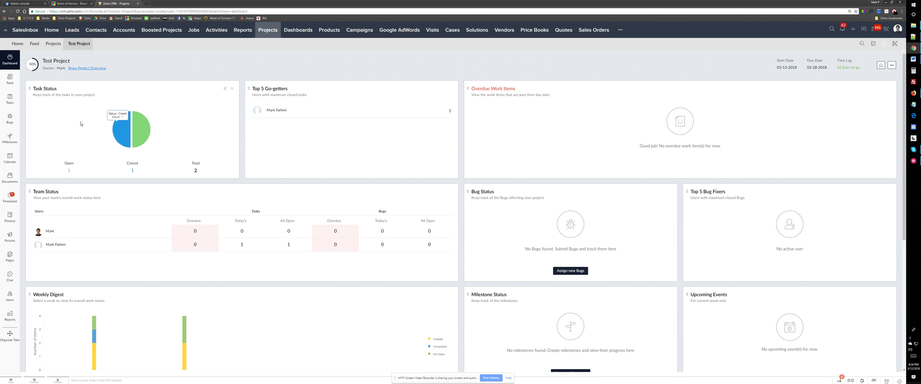
- Open Task 2 in the project's task list and log 1:30 billable hours with a short note
click(9, 99)
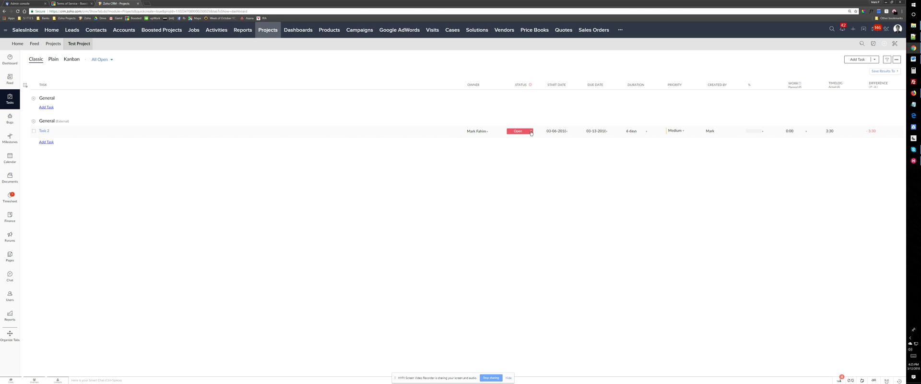
click(531, 133)
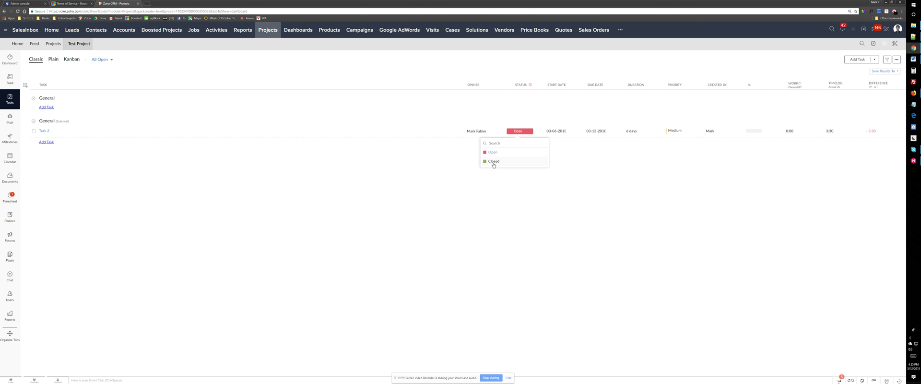
click(230, 161)
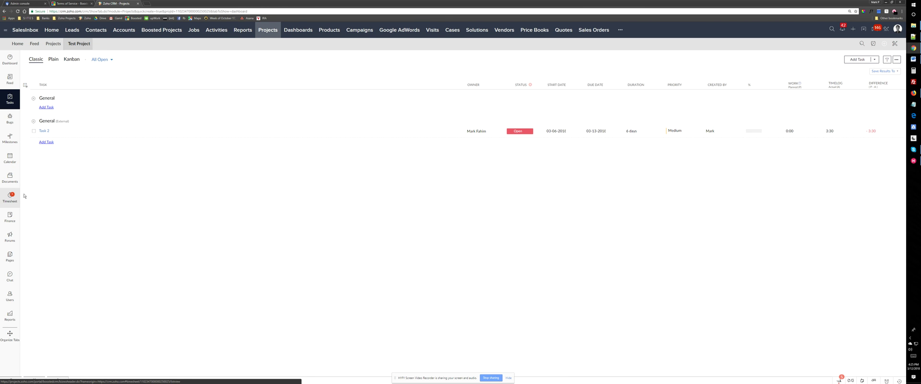
click(45, 132)
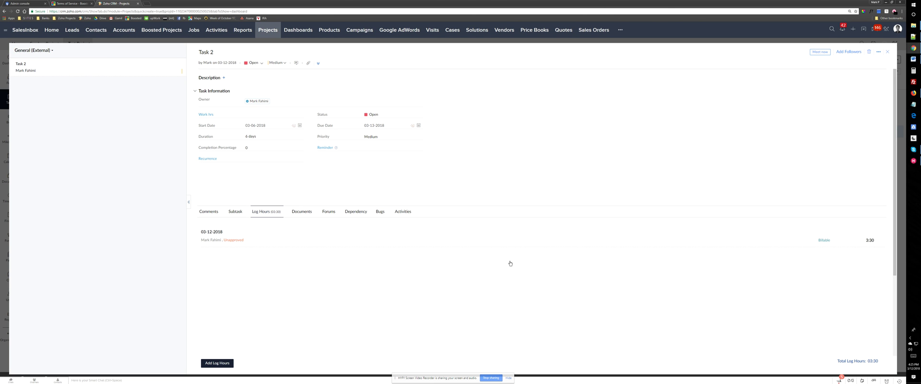
click(217, 363)
- Set Task 2's status to Closed and return to the task list
click(262, 63)
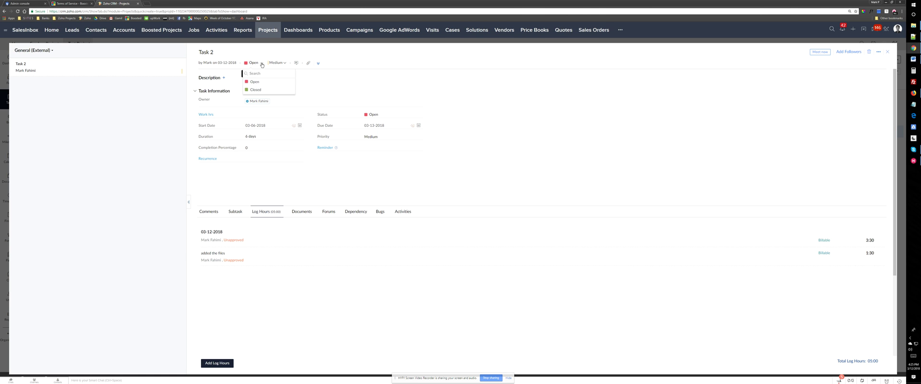
click(259, 90)
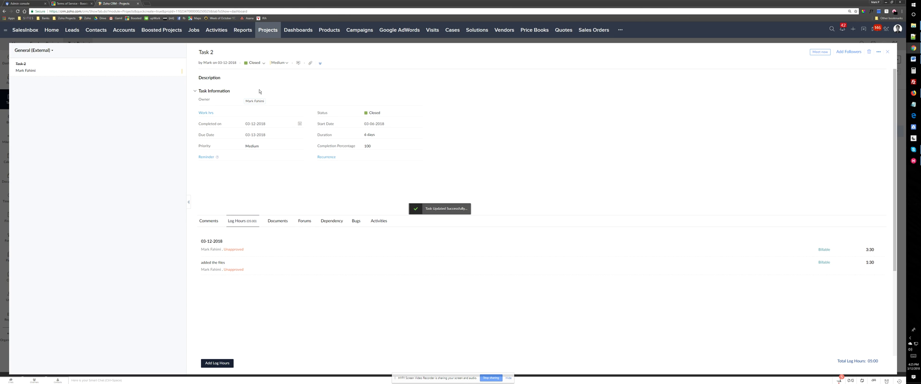
click(888, 54)
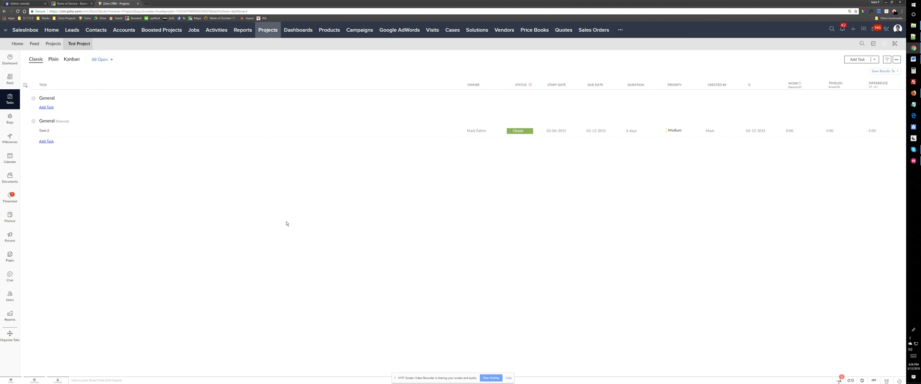
- Approve both Task 2 time entries in the project's timesheet
click(9, 201)
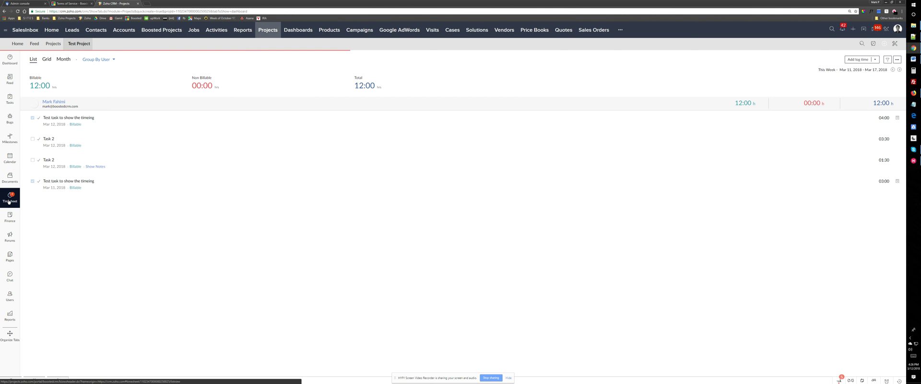
click(32, 139)
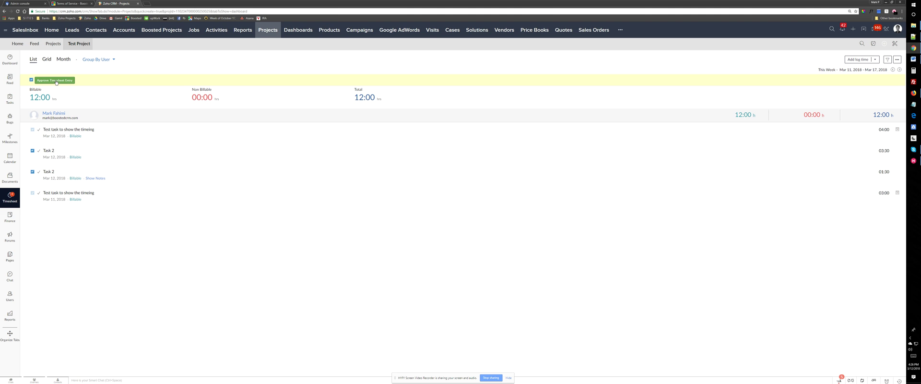
click(56, 80)
- Start a new timesheet-based invoice for Boosted CRM with an hourly rate of 150 USD and data sorted by Tasks
click(8, 218)
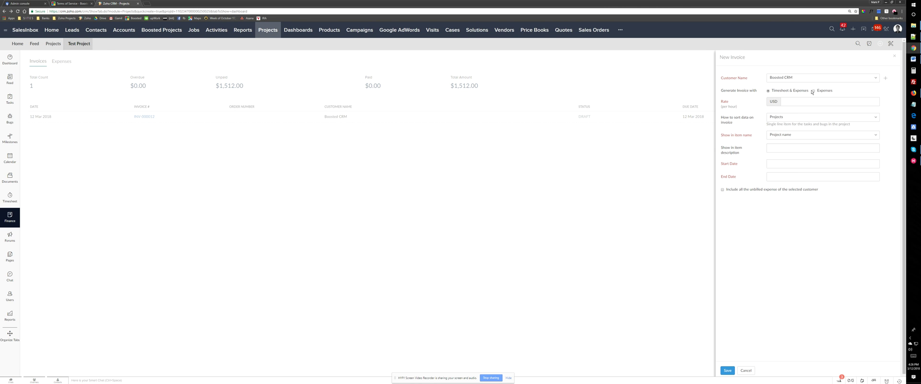
click(783, 101)
click(789, 118)
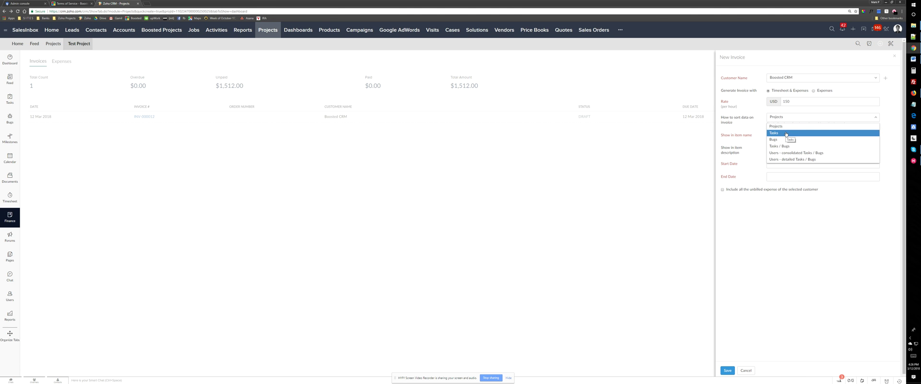
click(786, 134)
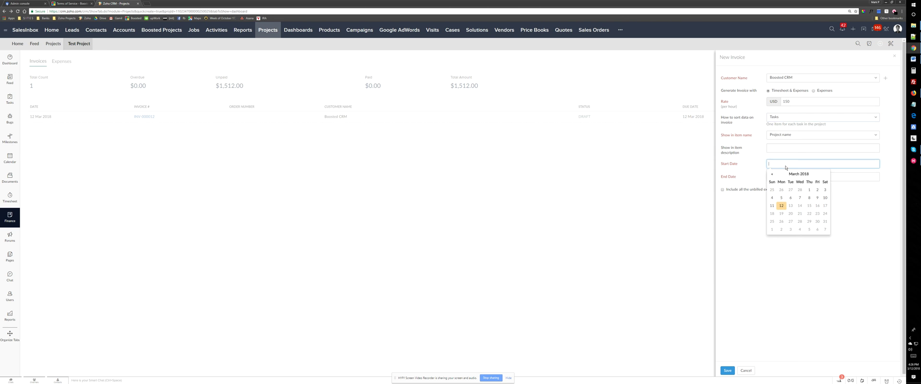
- Set the invoice period from 11 Mar 2018 to 12 Mar 2018 and generate the invoice draft
click(772, 206)
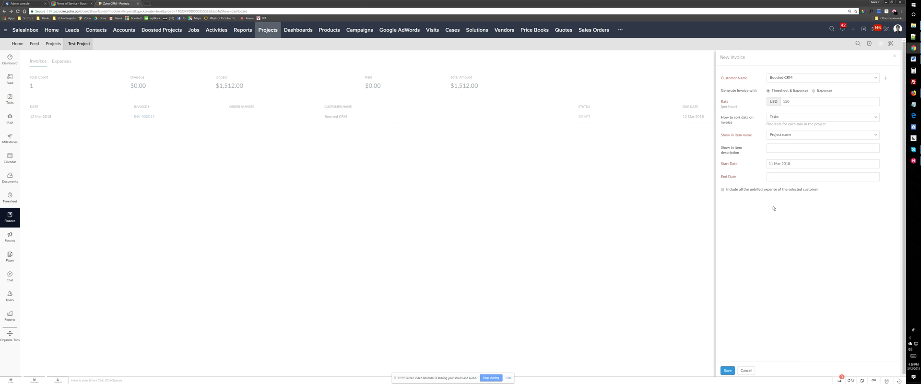
click(774, 176)
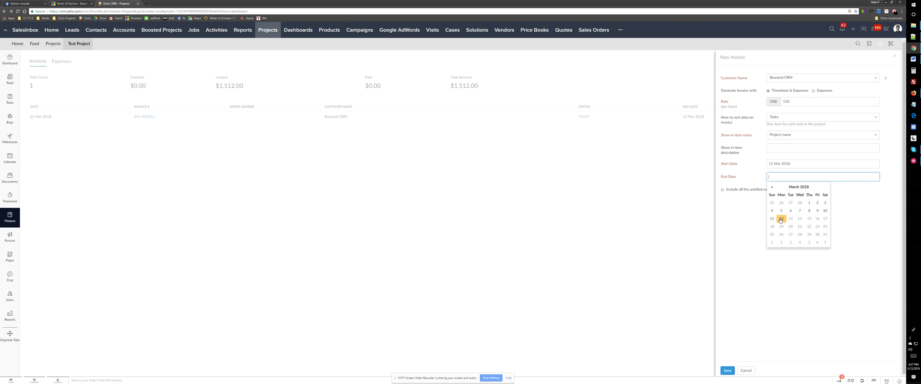
click(781, 219)
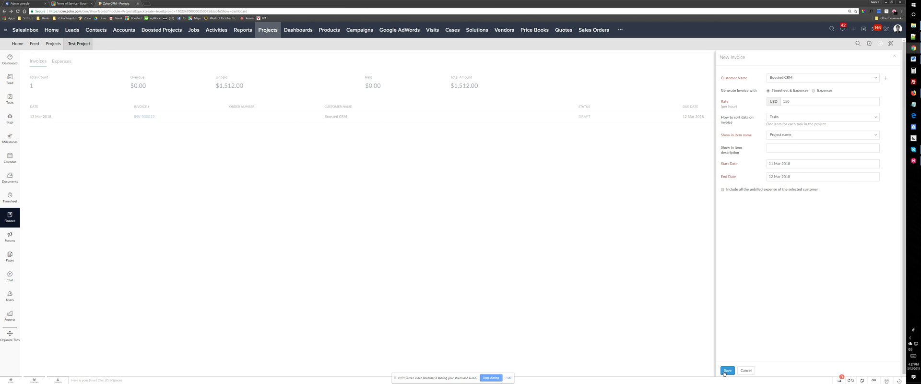
click(725, 372)
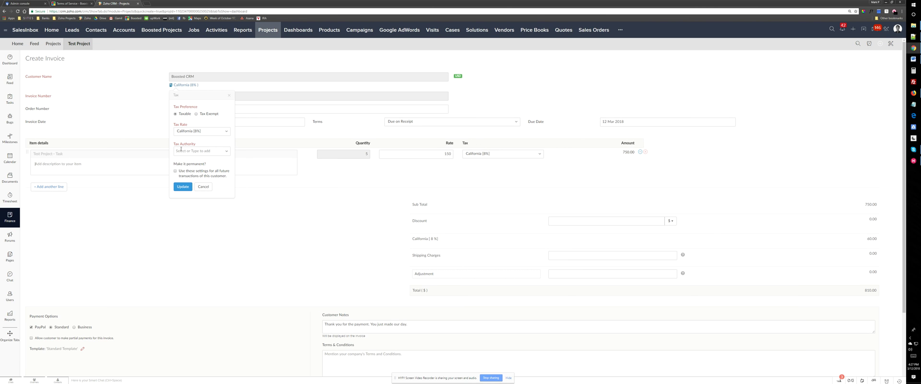
- Choose a tax authority for the customer's California (8%) tax and update the tax settings
click(228, 153)
click(192, 160)
click(184, 188)
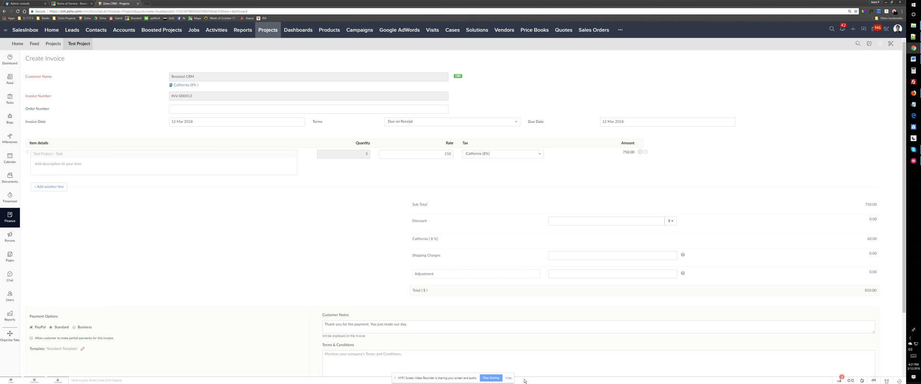
- Save the invoice and check the quantity of its Test Project line item
click(571, 361)
scroll(572, 359, down, 2)
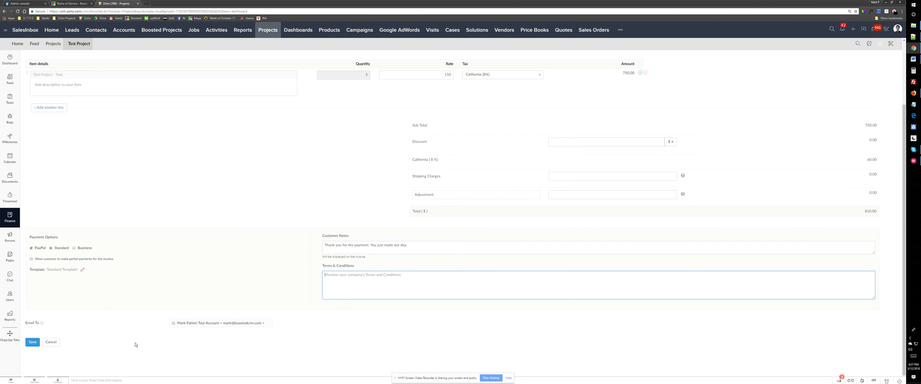
click(32, 342)
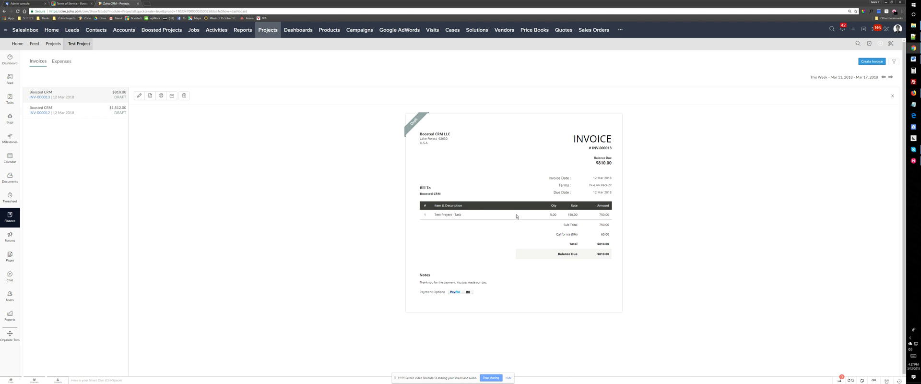
drag(558, 217, 548, 215)
click(658, 246)
- Open the weekly time log form from the timesheet and look at its task choices for the first row
click(10, 196)
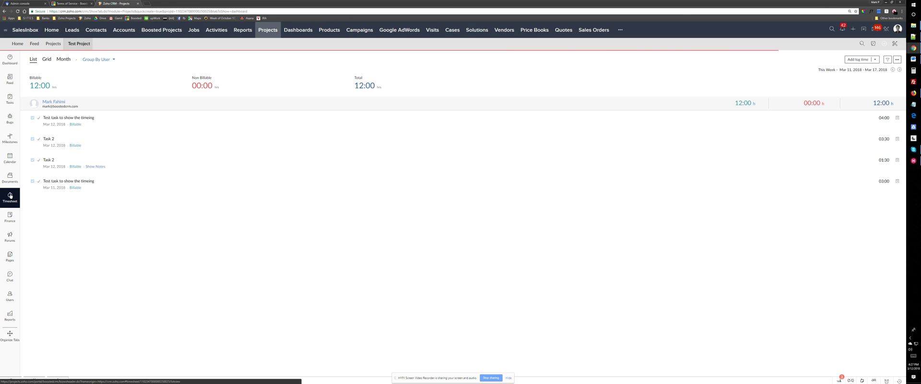
click(875, 59)
click(865, 70)
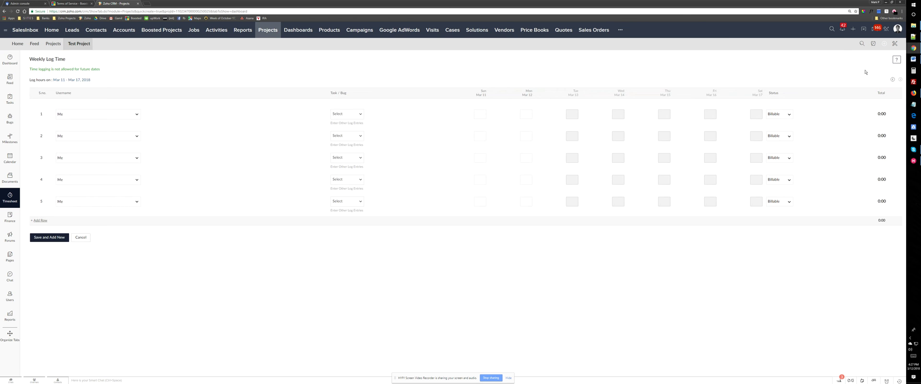
click(345, 115)
click(272, 117)
- Open the global timer and try its Tasks, Bugs and All Matches search filters
click(873, 43)
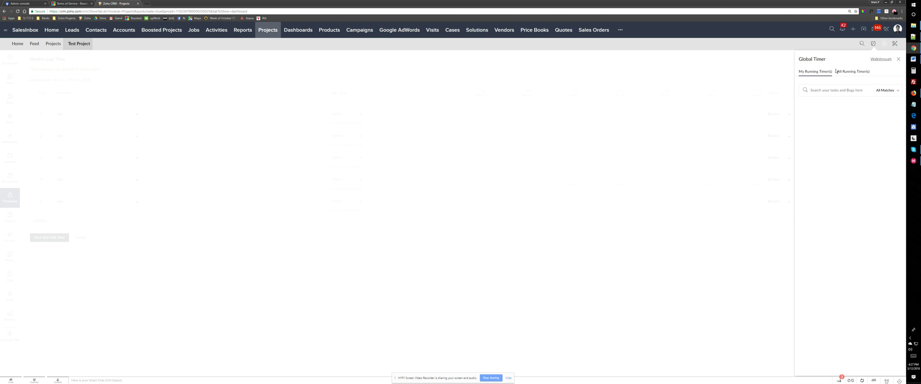
click(890, 91)
click(884, 104)
click(886, 92)
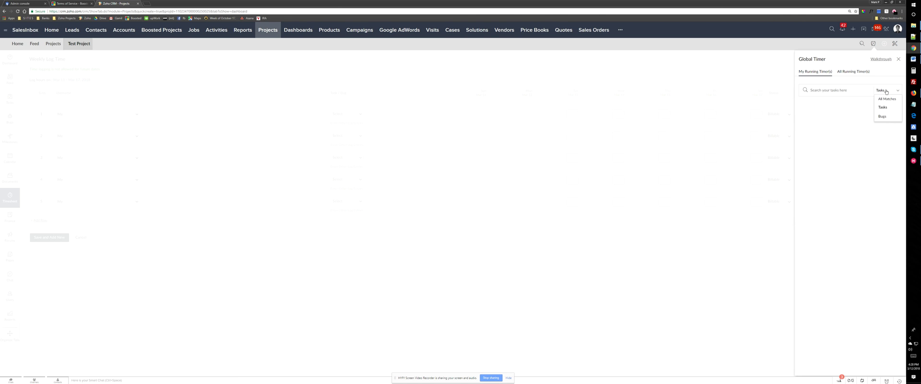
click(882, 114)
click(885, 91)
click(886, 99)
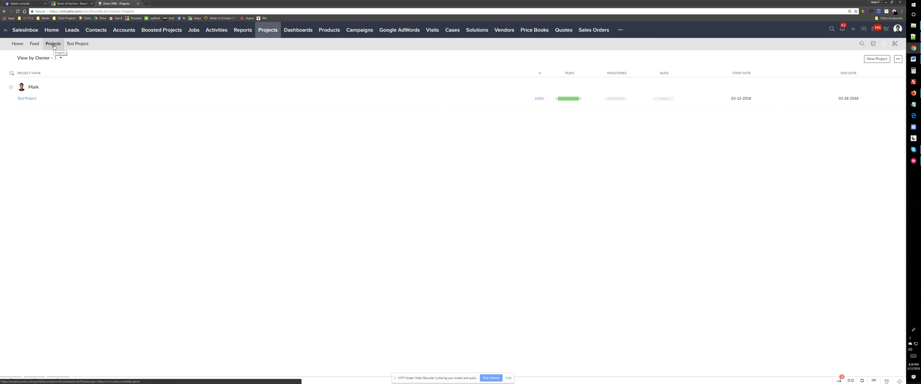
- Return to the Test Project and view its timesheet
click(77, 44)
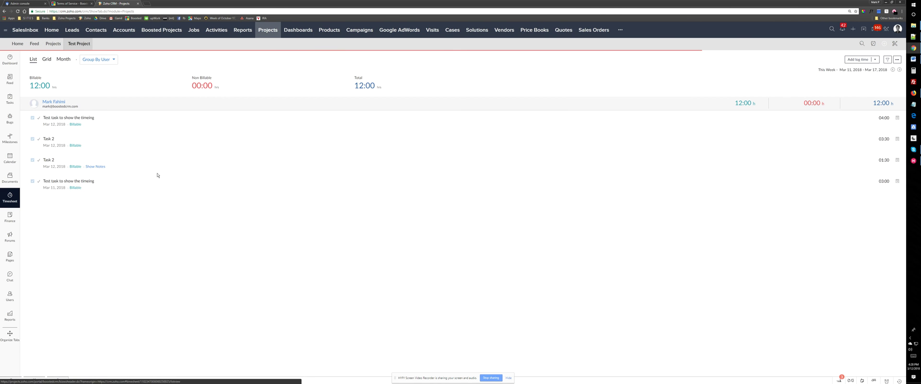
click(914, 162)
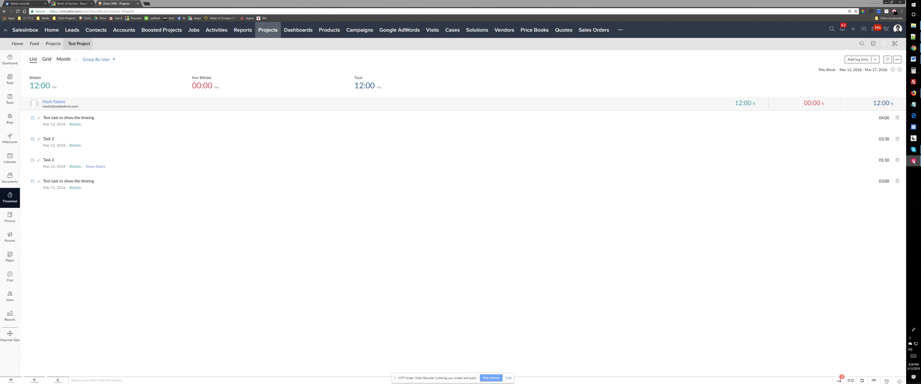